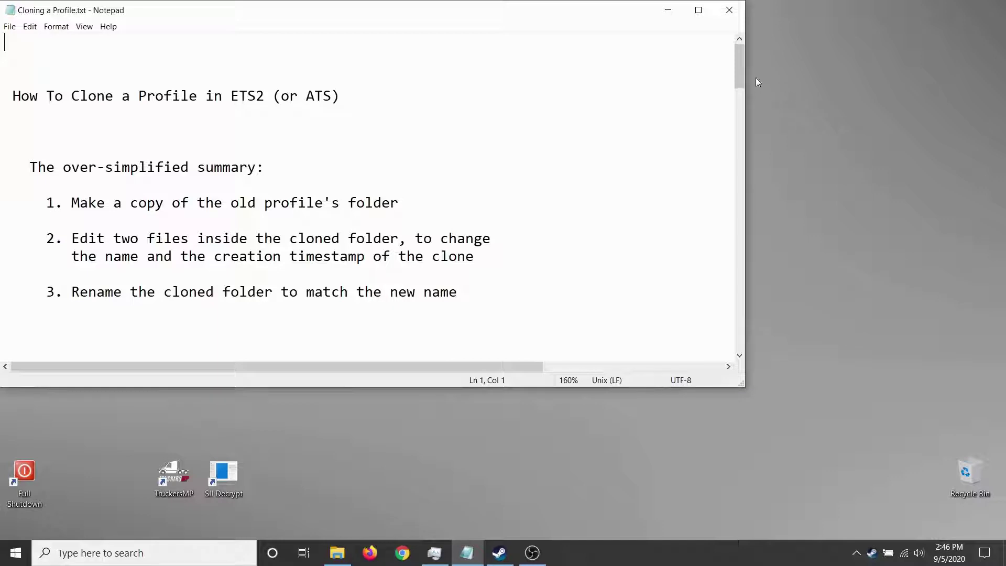
# Step: Scroll the notes to 'The tools needed' and select the forum.scssoft.com/viewtopic.php?t=199114 address
pyautogui.moveTo(739, 77); pyautogui.dragTo(734, 121)
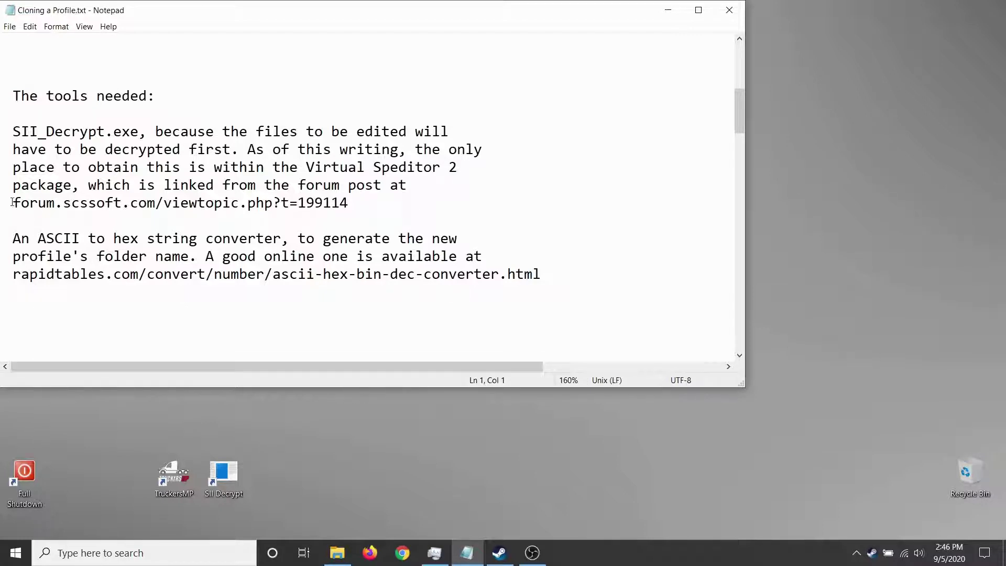
pyautogui.moveTo(12, 203); pyautogui.dragTo(129, 216)
pyautogui.moveTo(226, 208); pyautogui.dragTo(349, 202)
pyautogui.hotkey('ctrl', 'c')
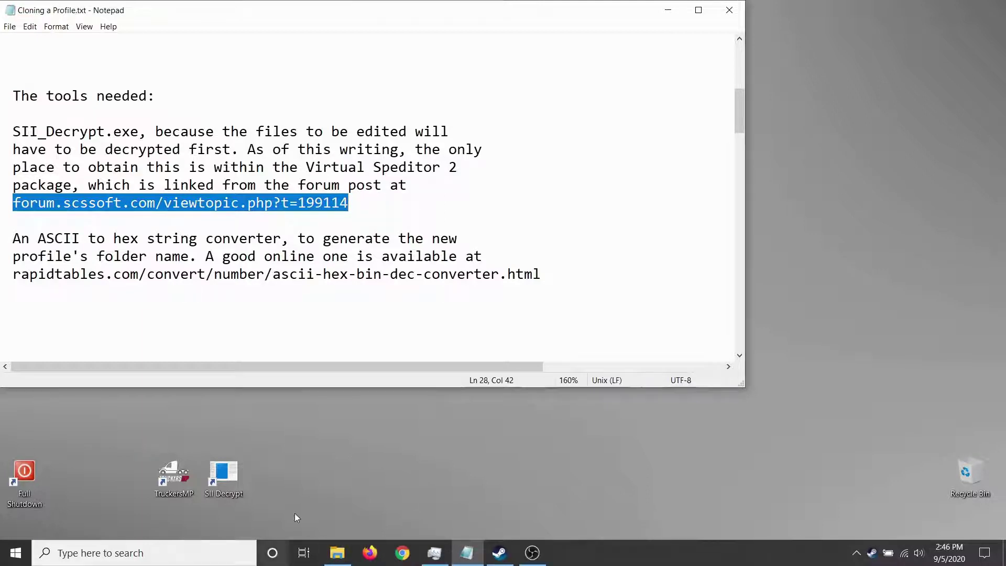
# Step: Open the copied forum.scssoft.com/viewtopic.php?t=199114 address in a new Firefox tab
pyautogui.click(372, 557)
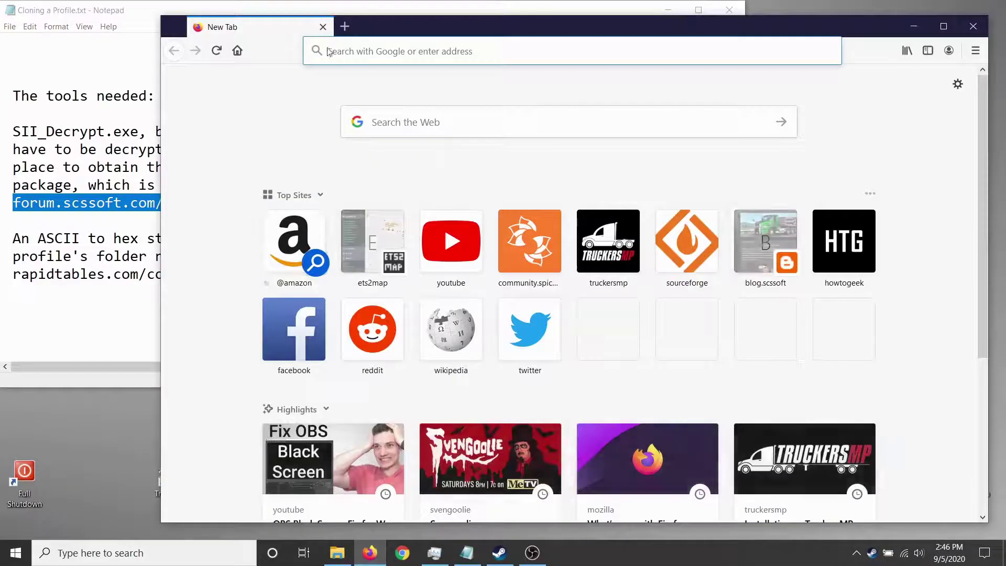
pyautogui.click(345, 27)
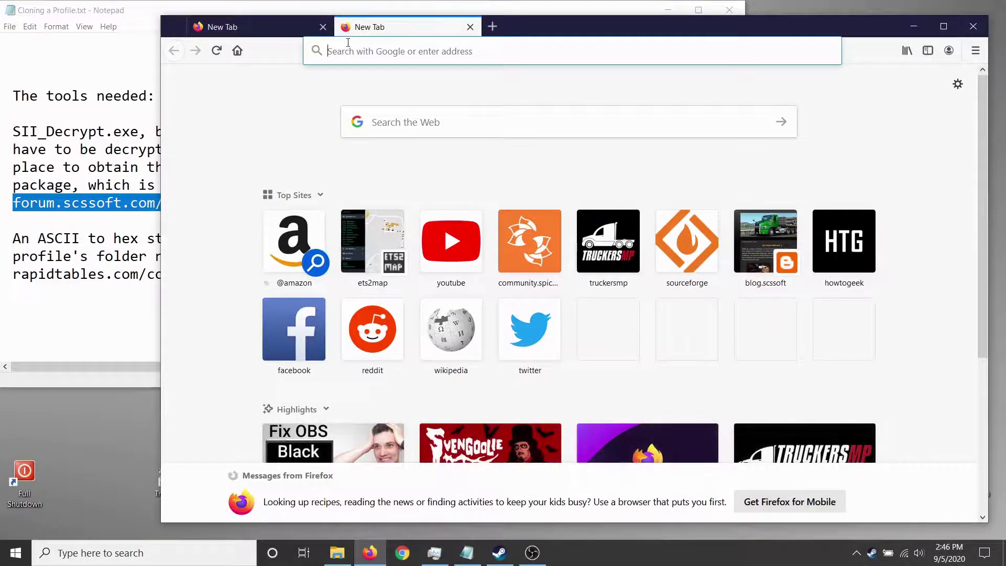
pyautogui.click(351, 52)
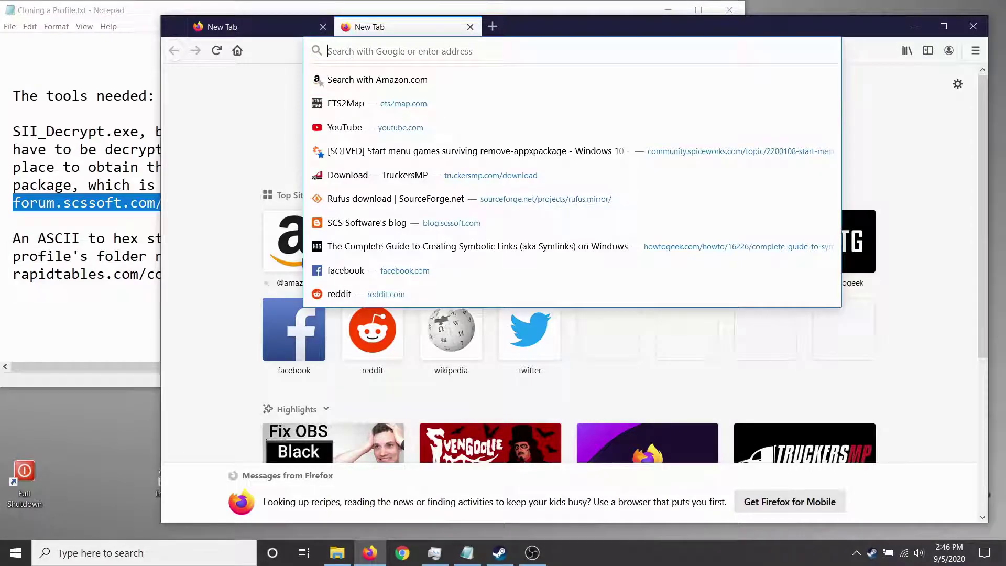
pyautogui.hotkey('ctrl', 'v')
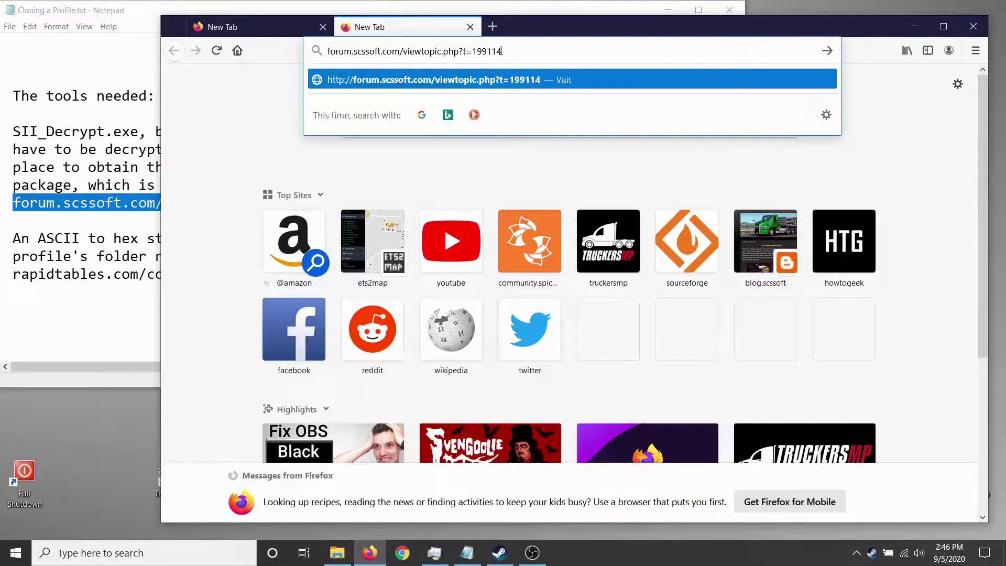
pyautogui.press('Return')
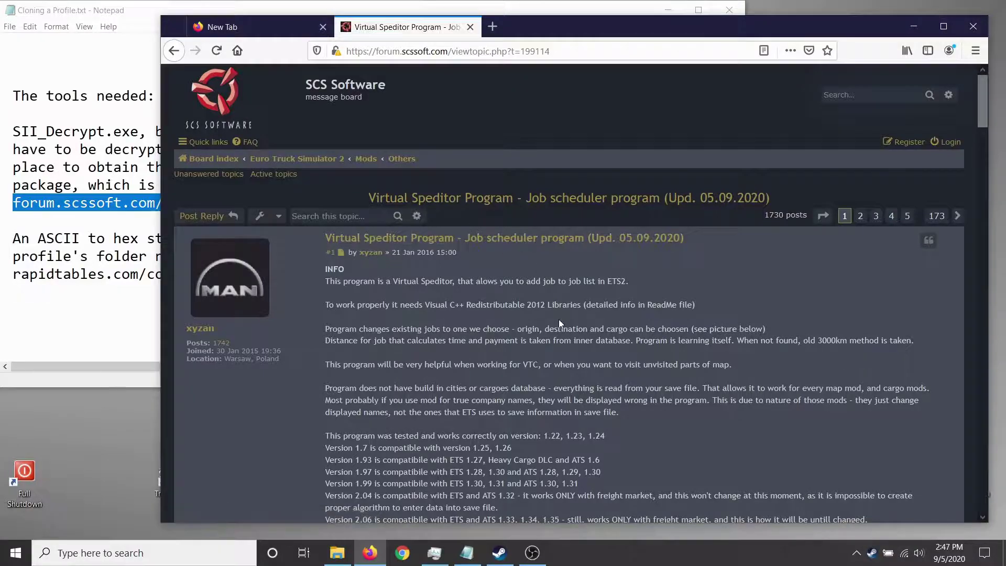
# Step: Review the version 2.13 download for ETS/ATS 1.35–1.38, then minimize Firefox
pyautogui.scroll(-5, 558, 320)
pyautogui.scroll(-7, 558, 320)
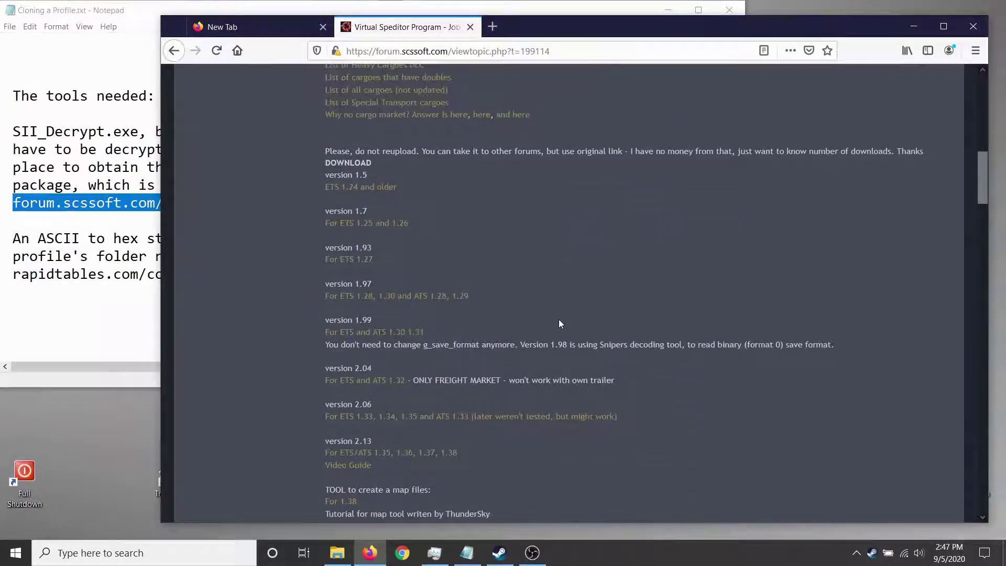
pyautogui.scroll(-2, 558, 320)
pyautogui.scroll(4, 558, 319)
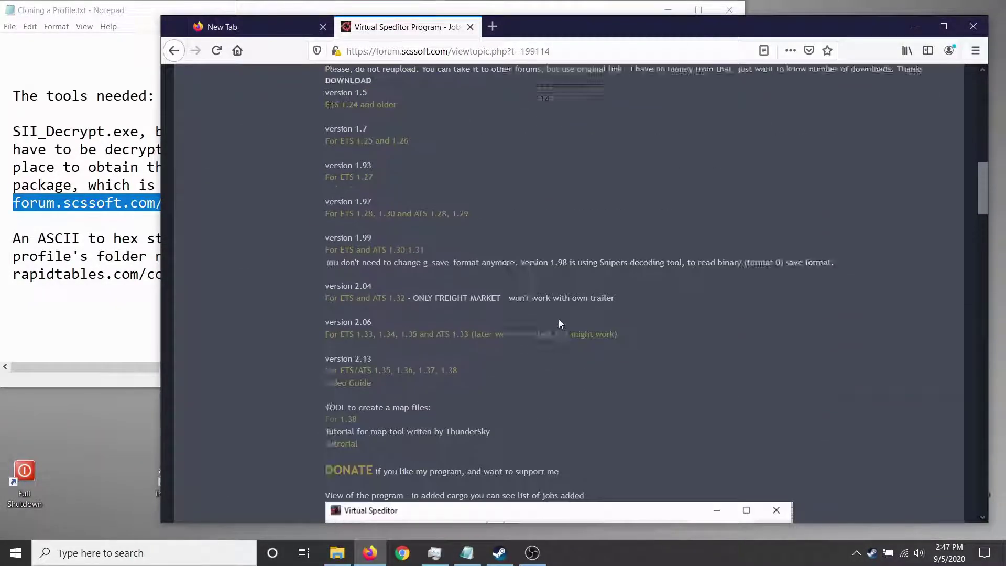
pyautogui.scroll(-3, 559, 324)
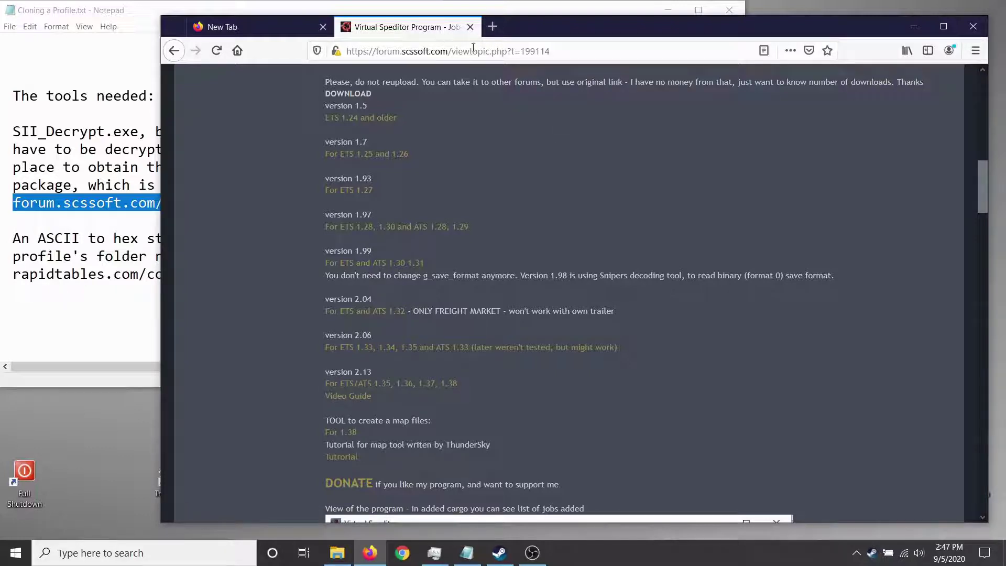
pyautogui.click(916, 26)
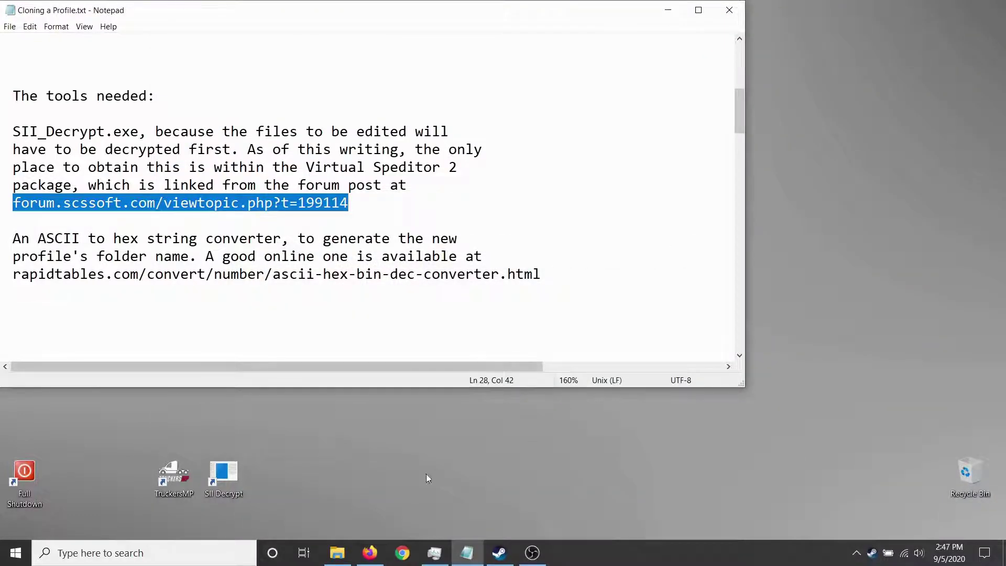
# Step: Open the VirtualSpeditor folder in File Explorer and select SII_Decrypt.exe
pyautogui.click(337, 553)
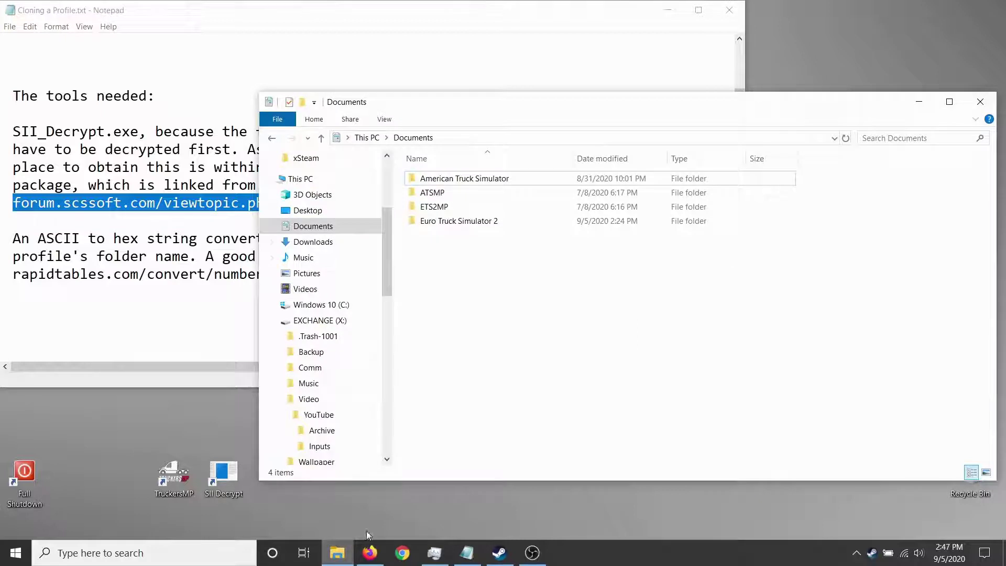
pyautogui.scroll(-2, 314, 435)
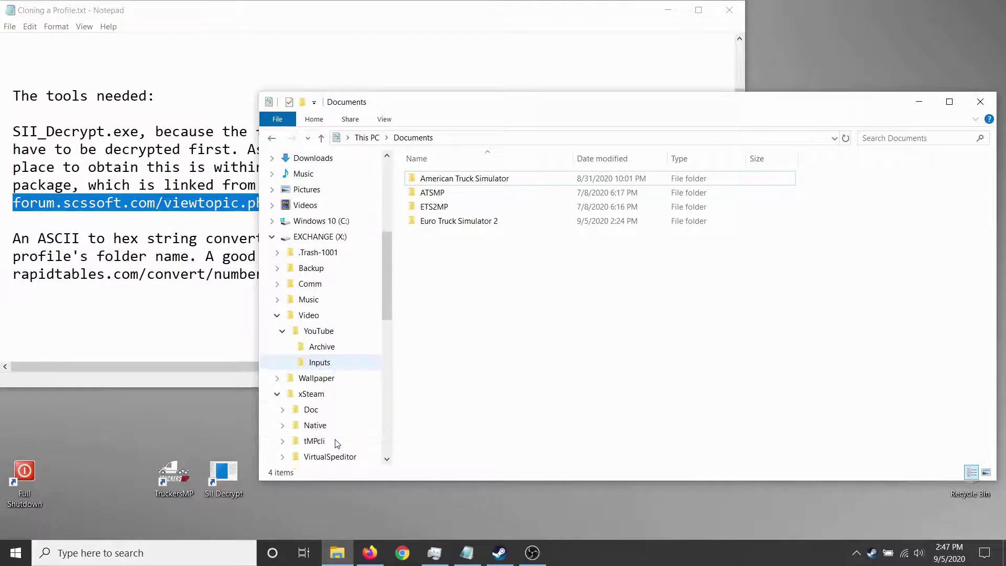
pyautogui.scroll(-1, 317, 414)
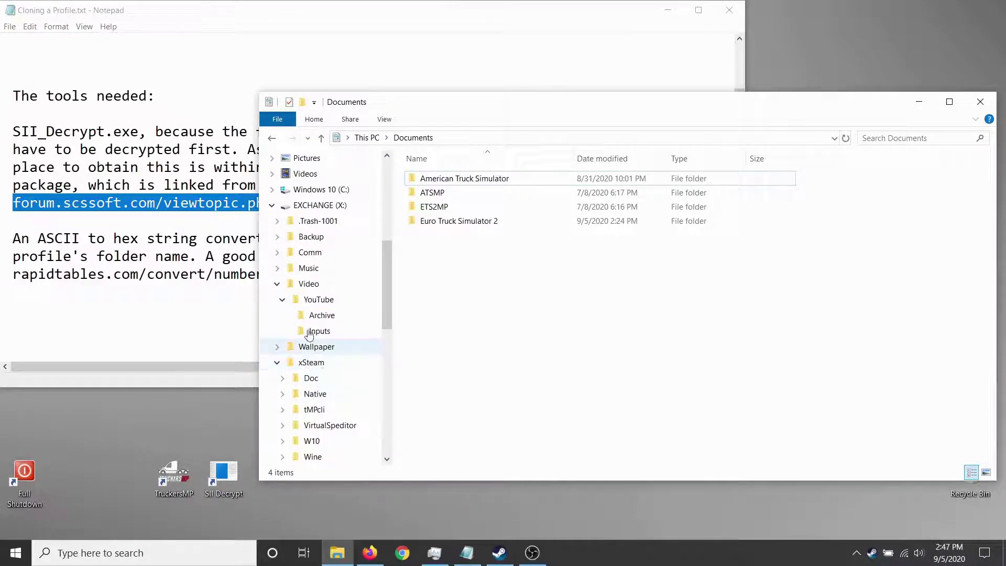
pyautogui.click(322, 430)
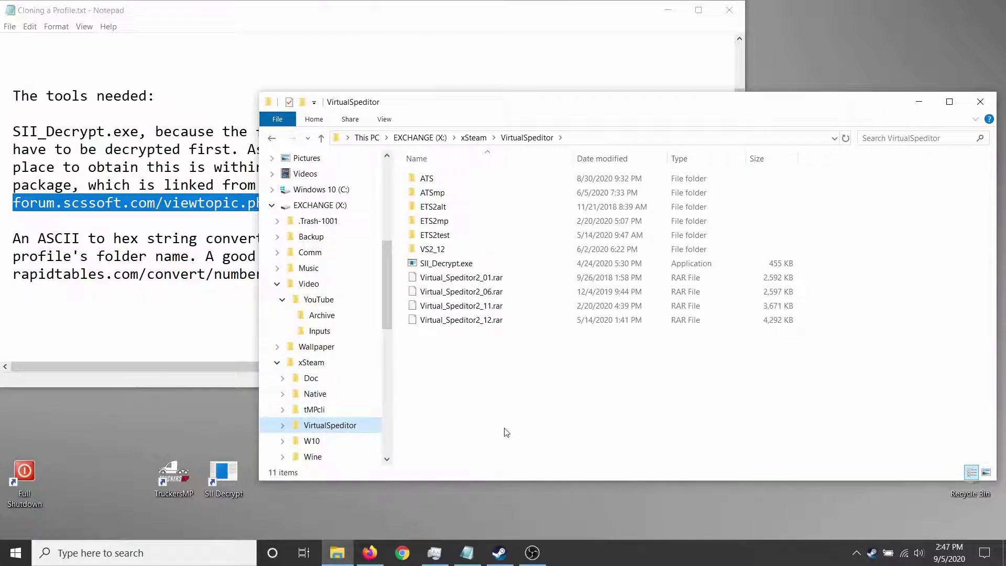
pyautogui.click(435, 264)
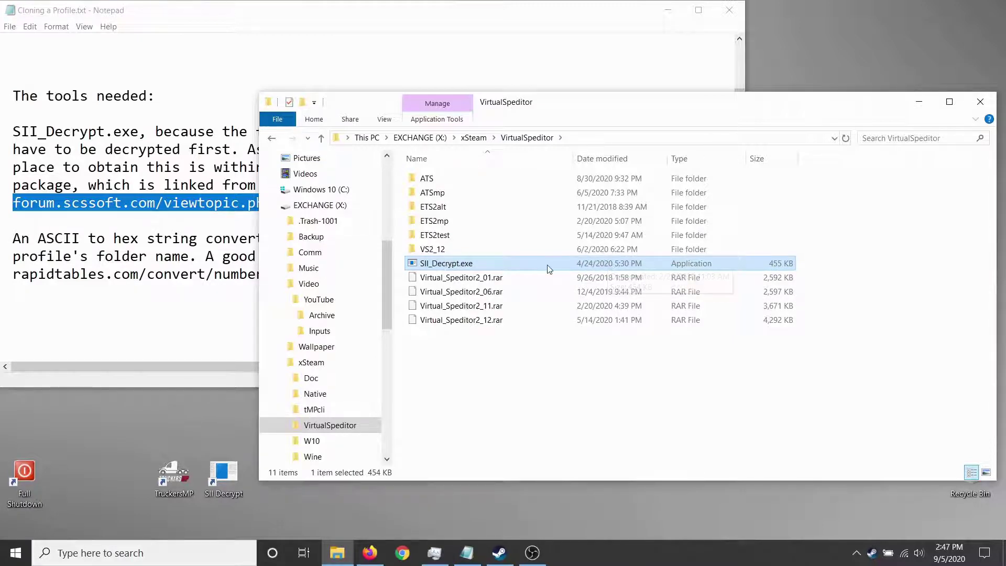
# Step: Create an SII Decrypt desktop shortcut pointing to SII_Decrypt.exe
pyautogui.rightClick(455, 266)
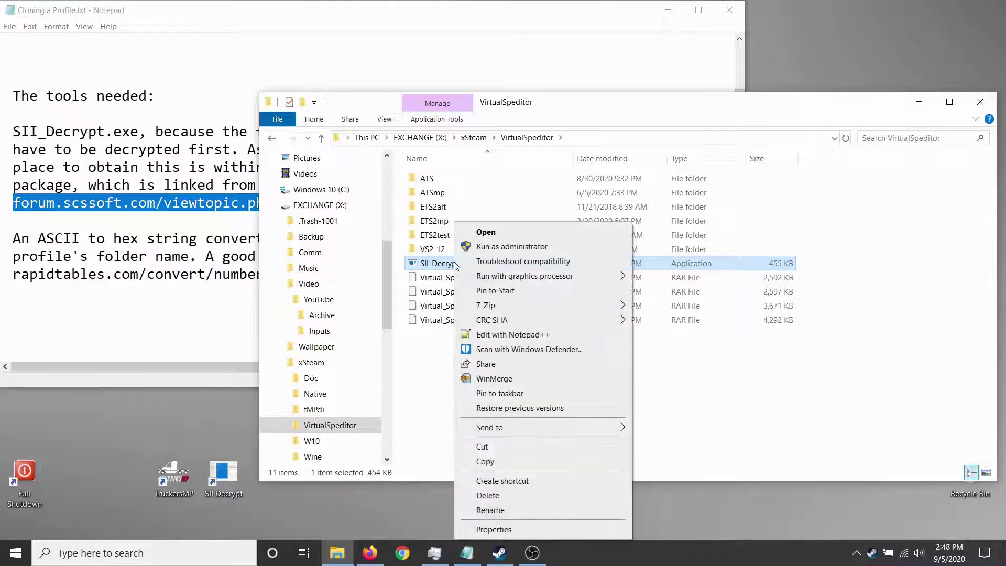
pyautogui.click(800, 424)
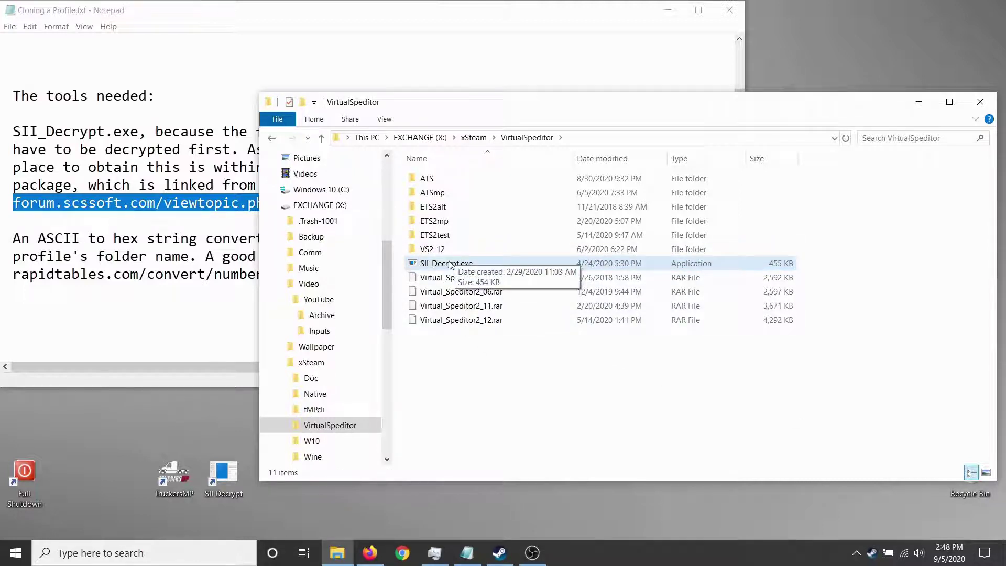
pyautogui.moveTo(450, 264); pyautogui.dragTo(507, 511)
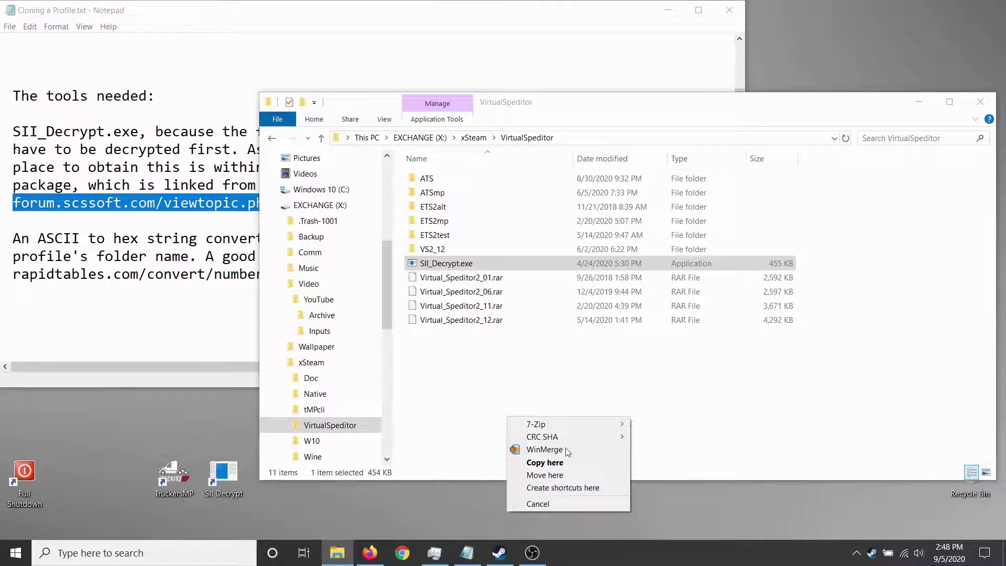
pyautogui.click(471, 420)
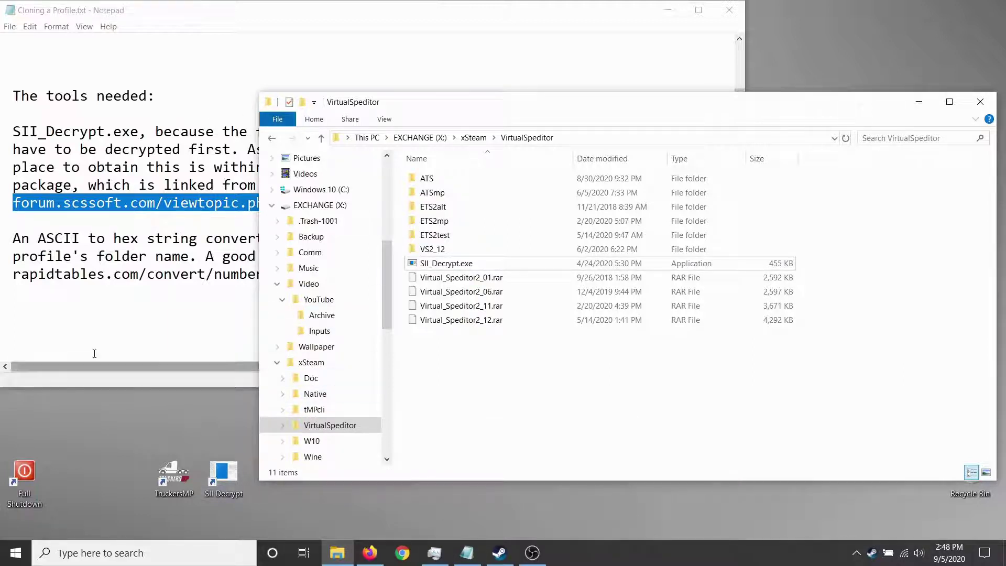
pyautogui.click(93, 313)
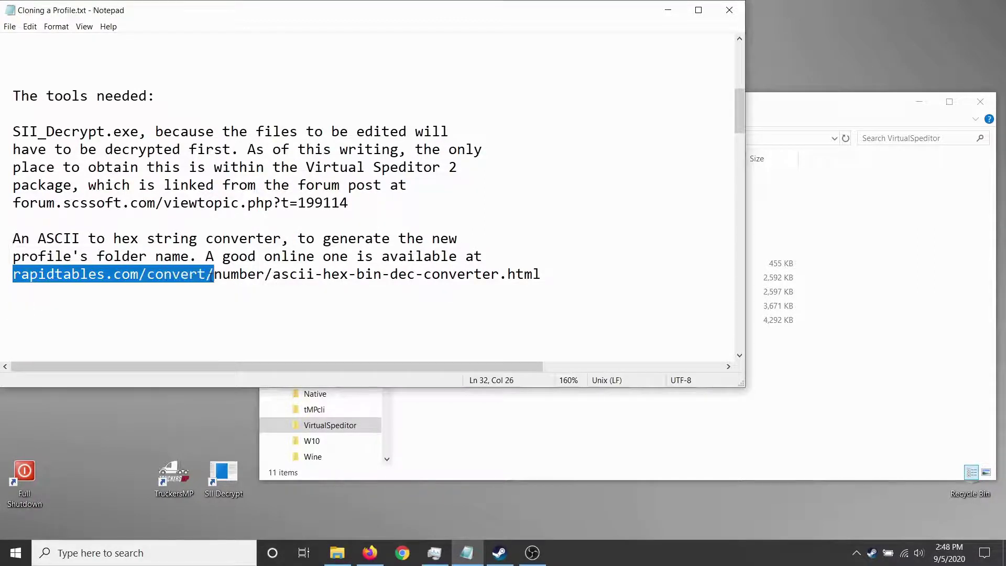
# Step: Load the RapidTables ASCII-to-hex converter in a new Firefox tab with Number delimiter set to None
pyautogui.moveTo(223, 277); pyautogui.dragTo(297, 286)
pyautogui.hotkey('ctrl', 'c')
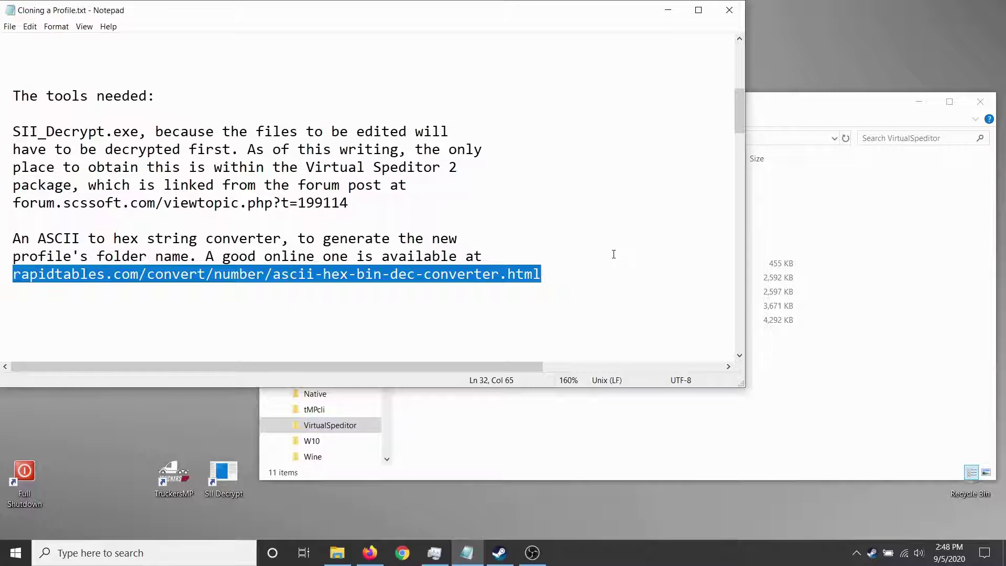
pyautogui.click(370, 554)
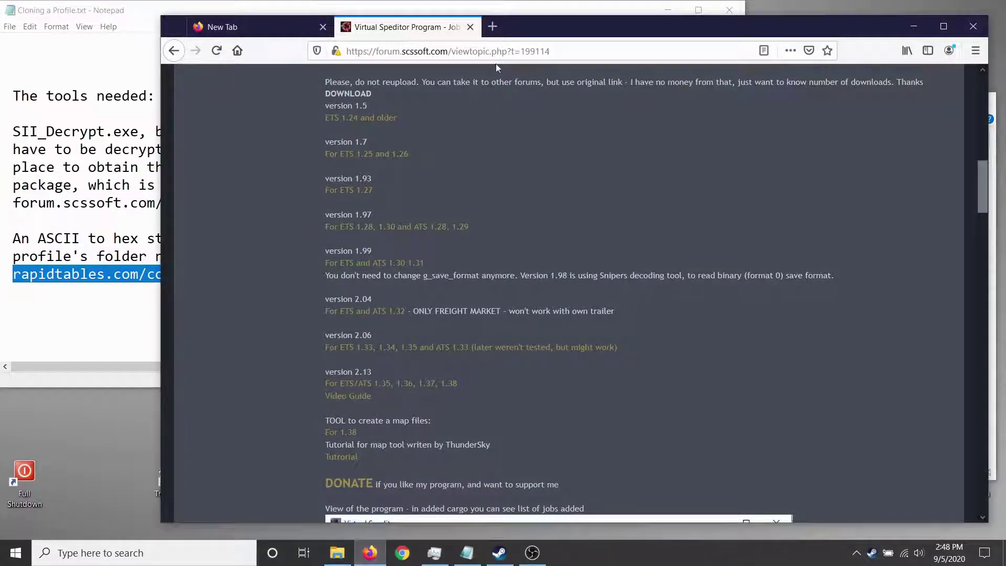
pyautogui.click(494, 26)
pyautogui.click(385, 52)
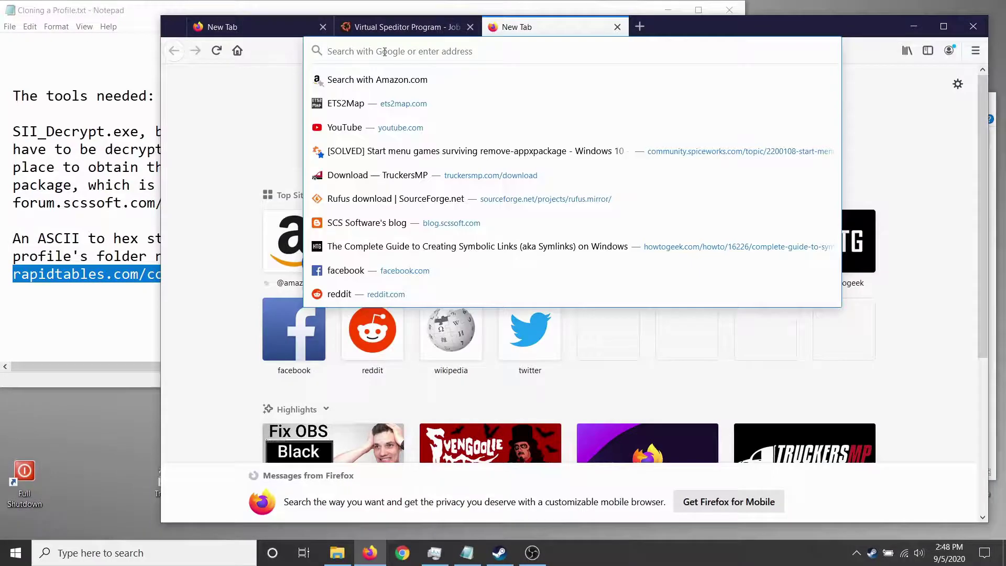
pyautogui.hotkey('ctrl', 'v')
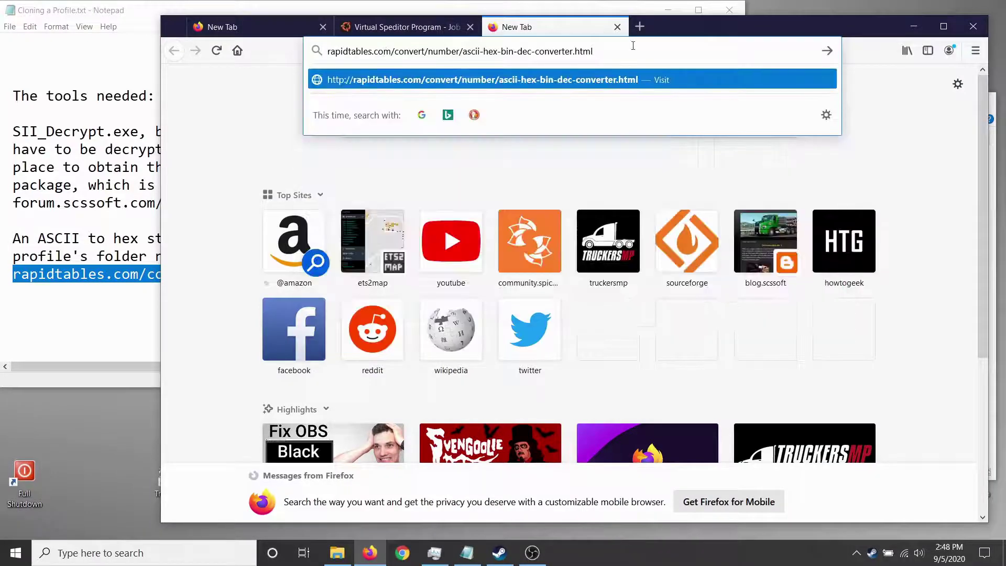
pyautogui.press('Return')
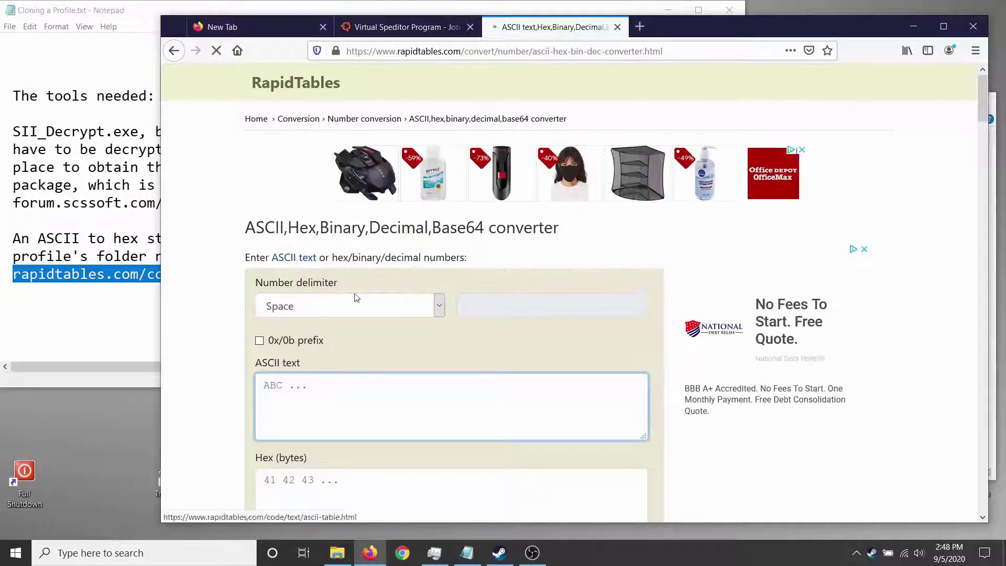
pyautogui.click(439, 307)
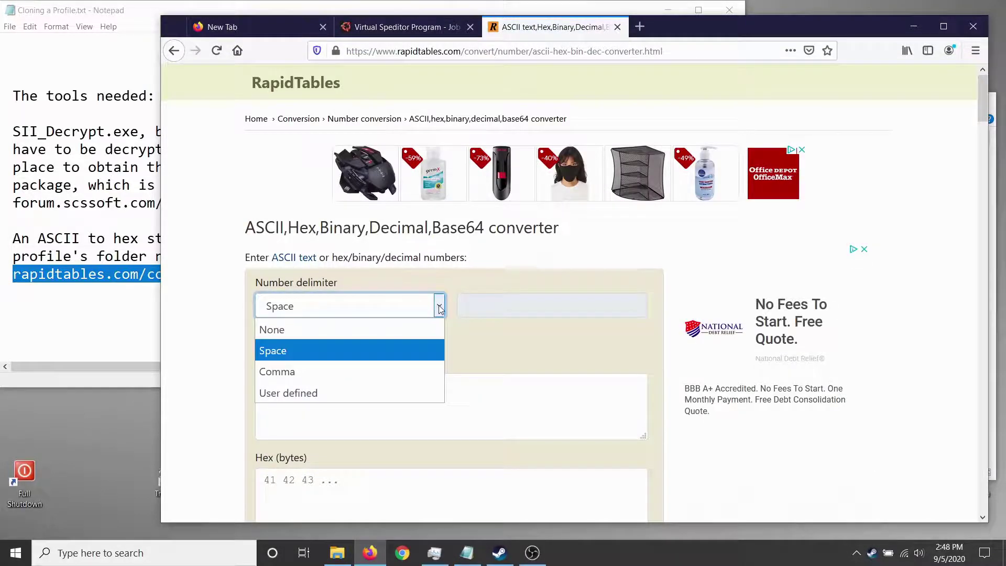
pyautogui.click(290, 334)
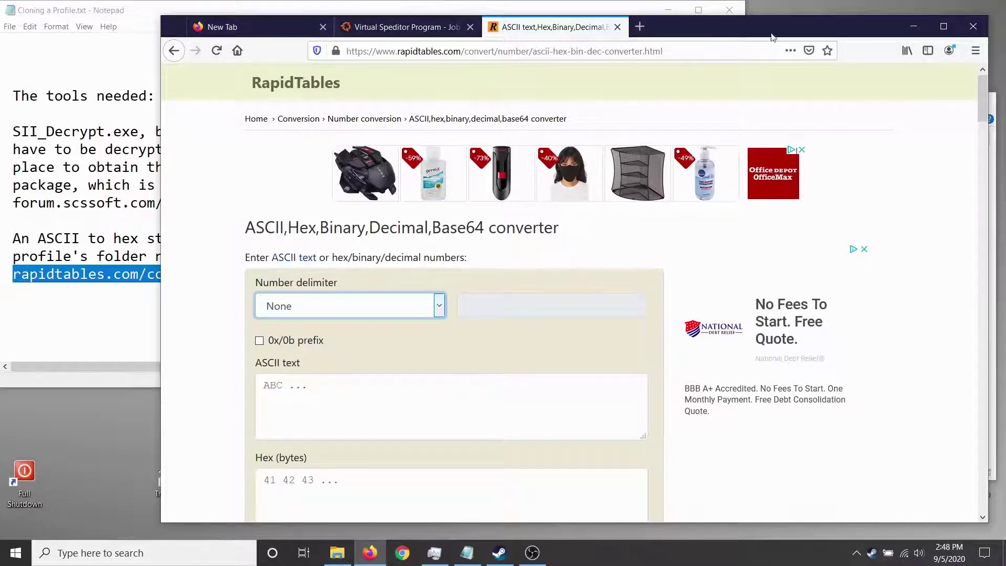
pyautogui.click(917, 31)
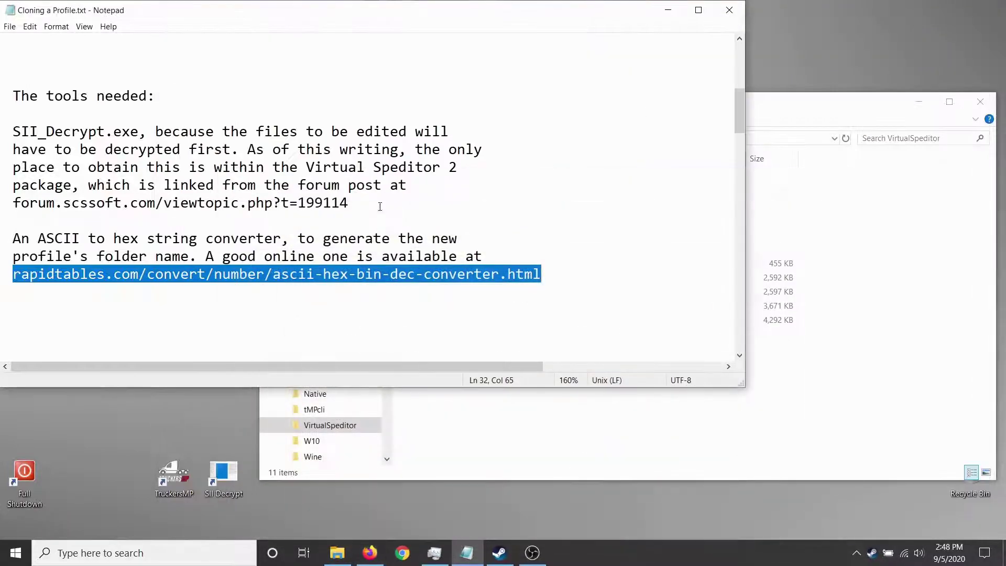
# Step: Scroll the notes to step 1 and open Steam's tray menu listing Euro Truck Simulator 2
pyautogui.scroll(-7, 544, 165)
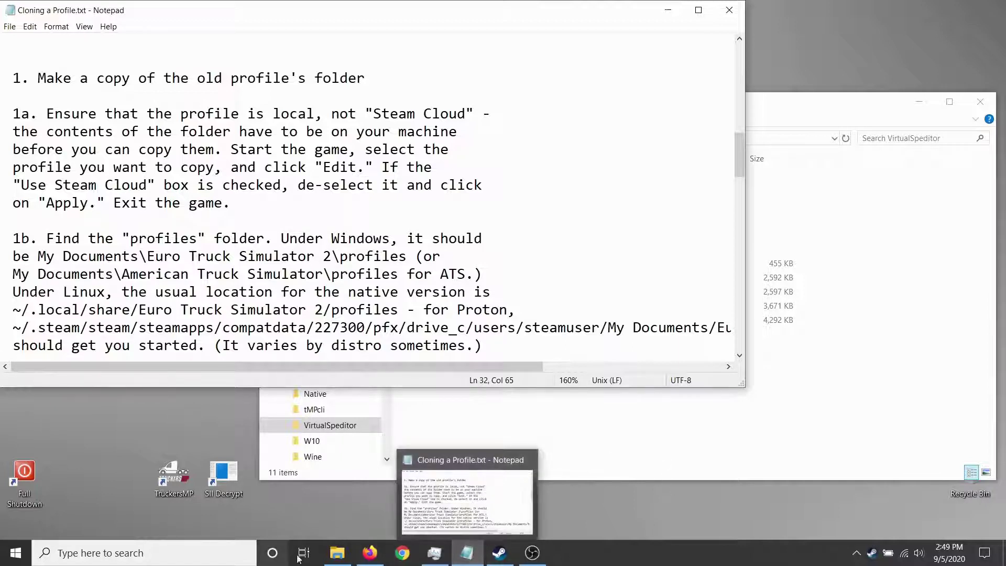
pyautogui.click(857, 555)
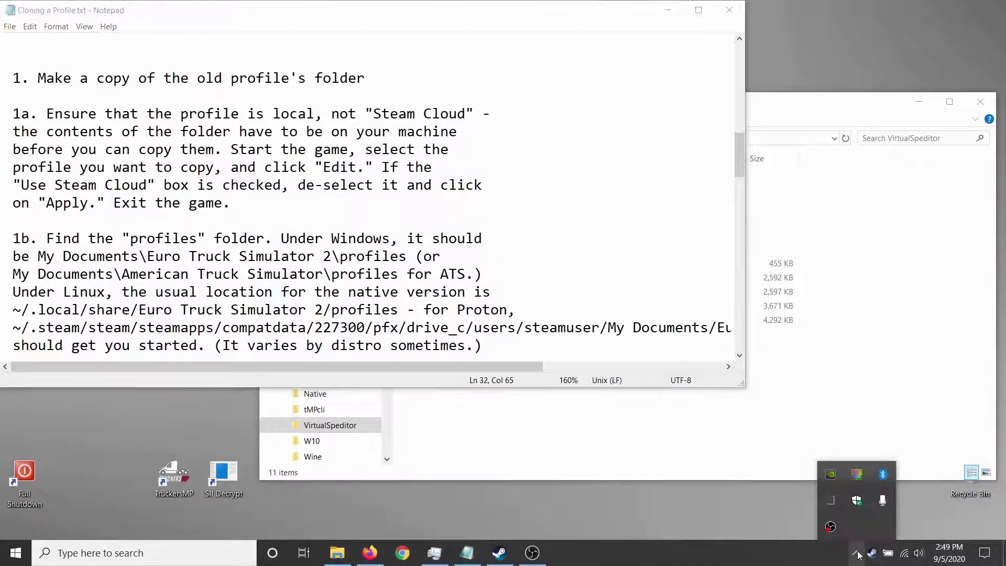
pyautogui.click(877, 557)
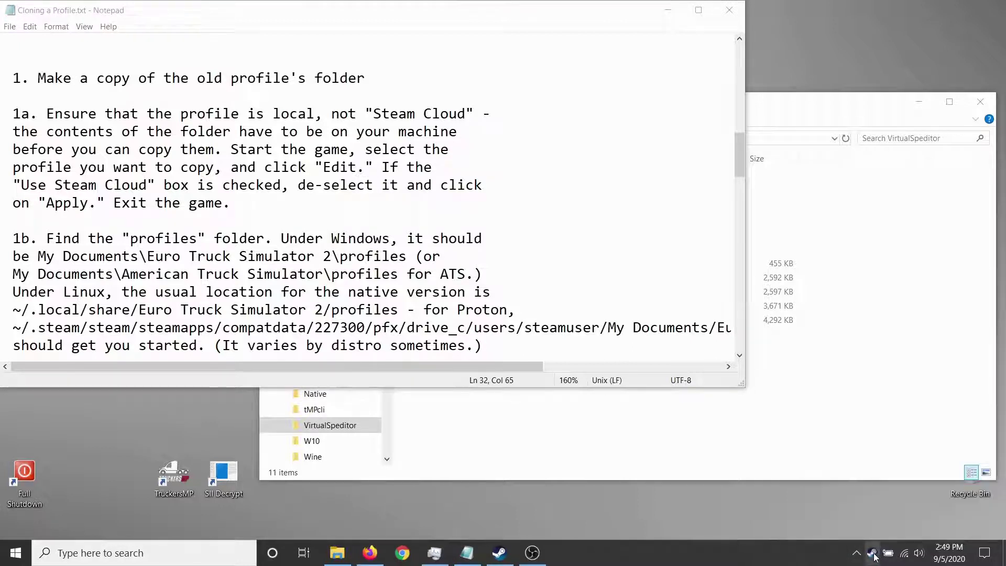
pyautogui.rightClick(872, 554)
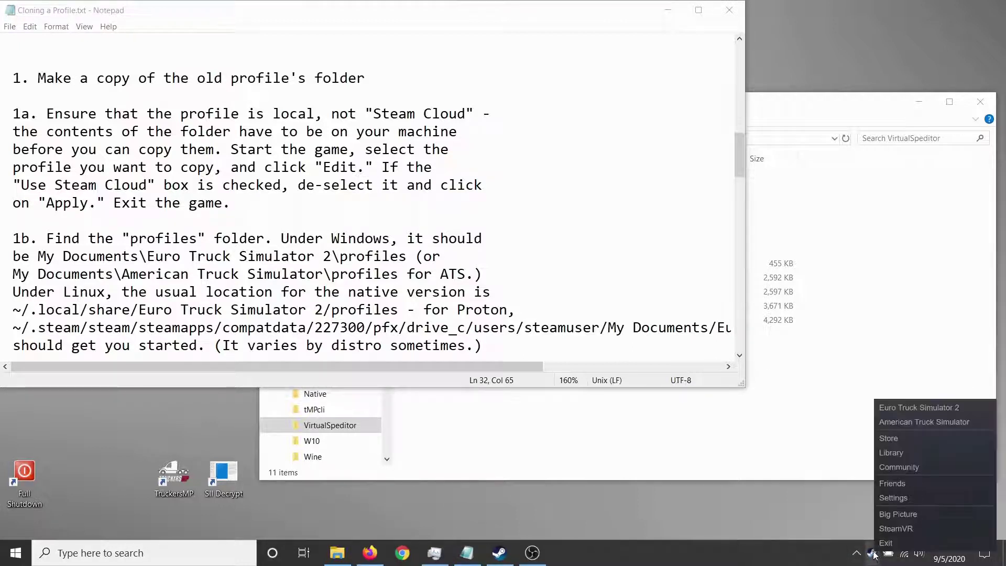
# Step: Launch Euro Truck Simulator 2 from Steam and open Edit Profile for the Tester profile
pyautogui.click(926, 408)
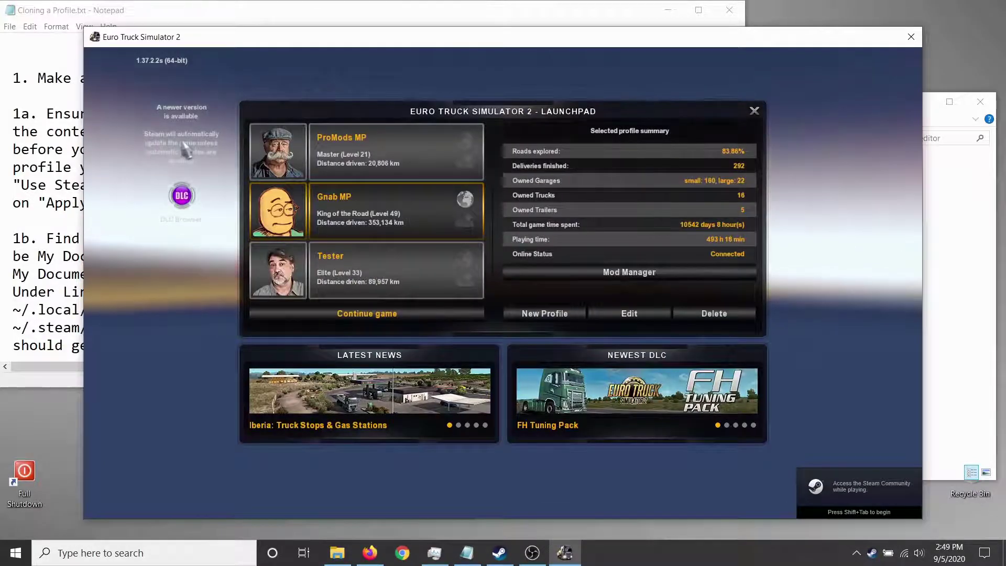
pyautogui.hotkey('alt', 'Tab')
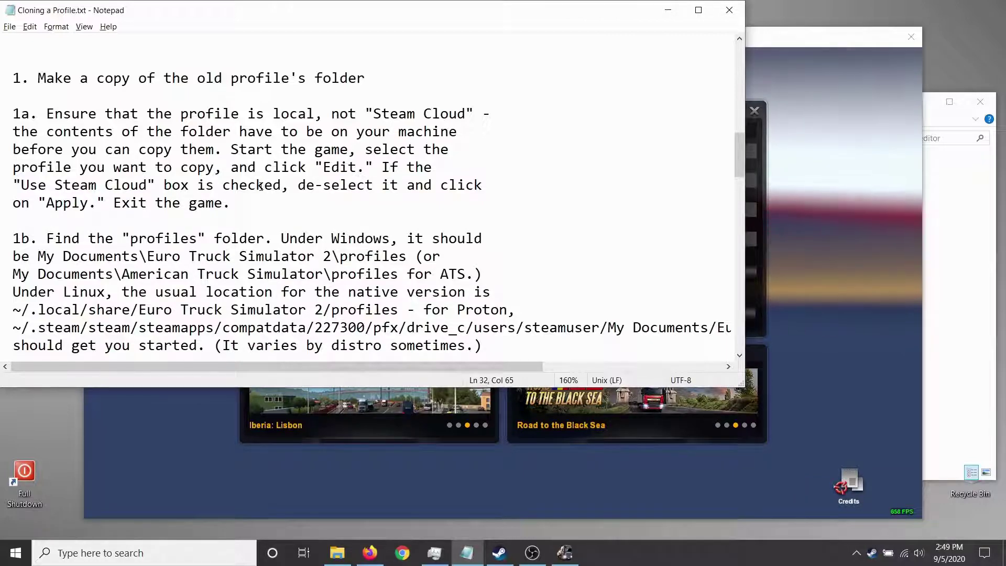
pyautogui.hotkey('alt', 'Tab')
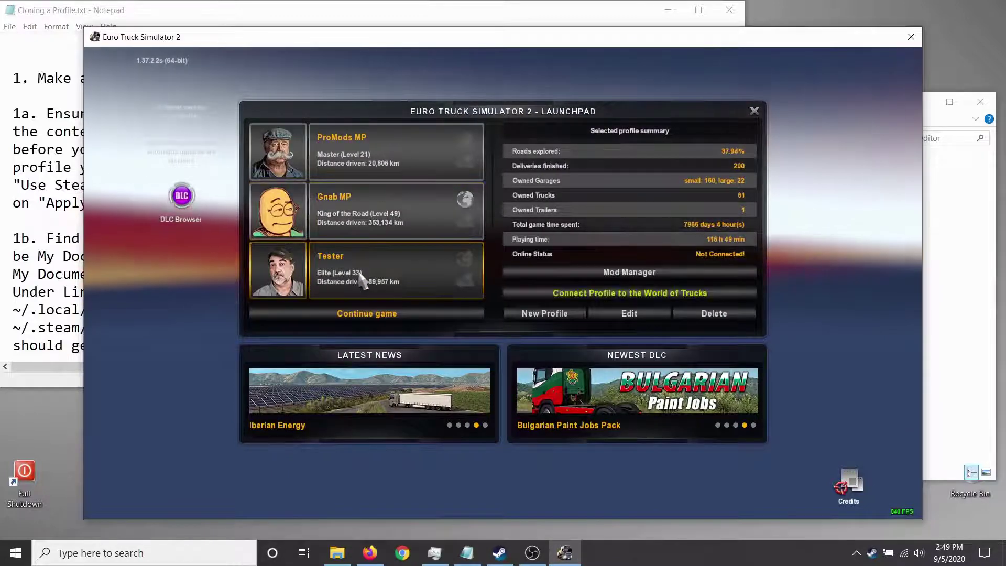
pyautogui.click(629, 314)
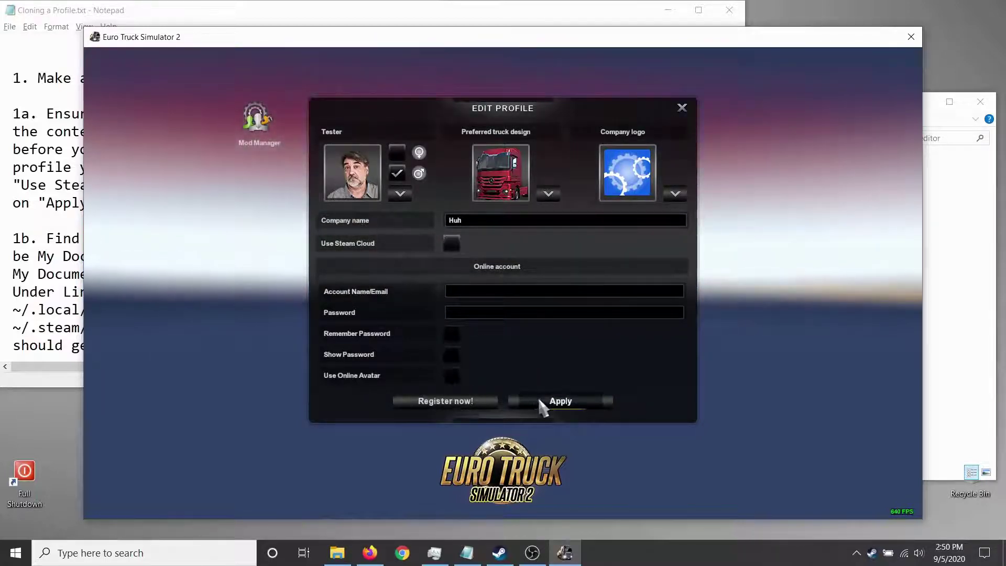
# Step: Apply the profile with Use Steam Cloud unchecked and confirm quitting Euro Truck Simulator 2
pyautogui.click(684, 108)
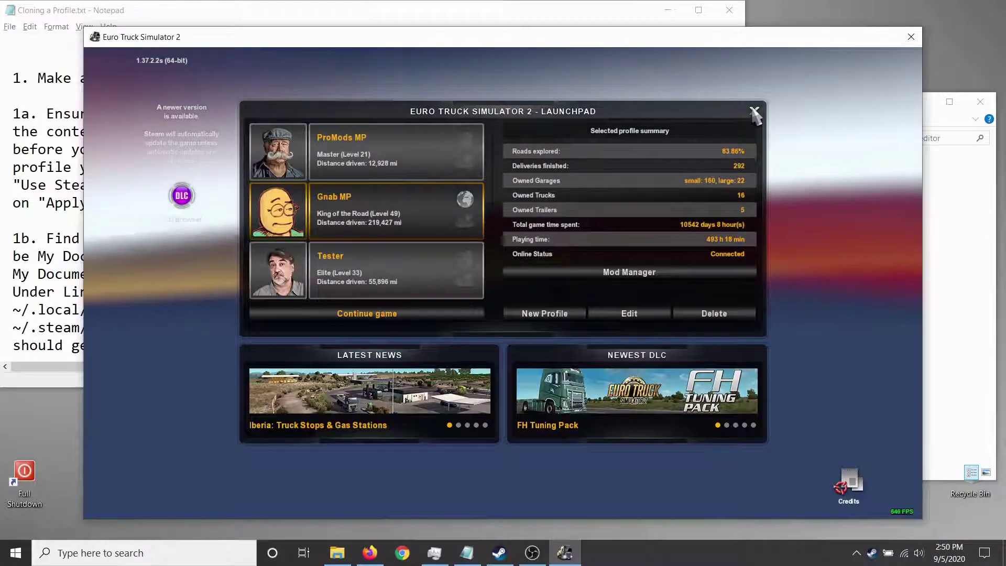
pyautogui.click(755, 112)
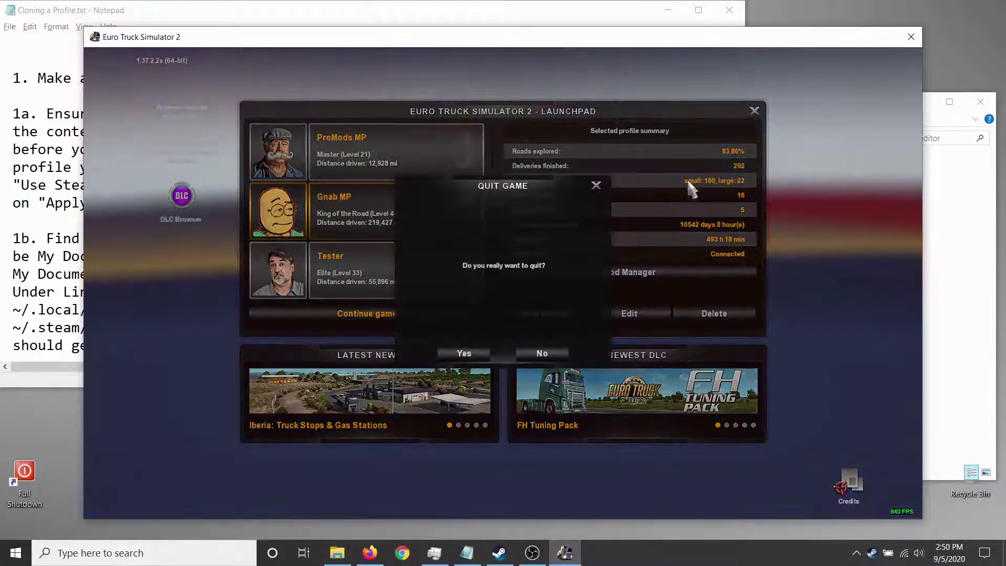
pyautogui.click(466, 354)
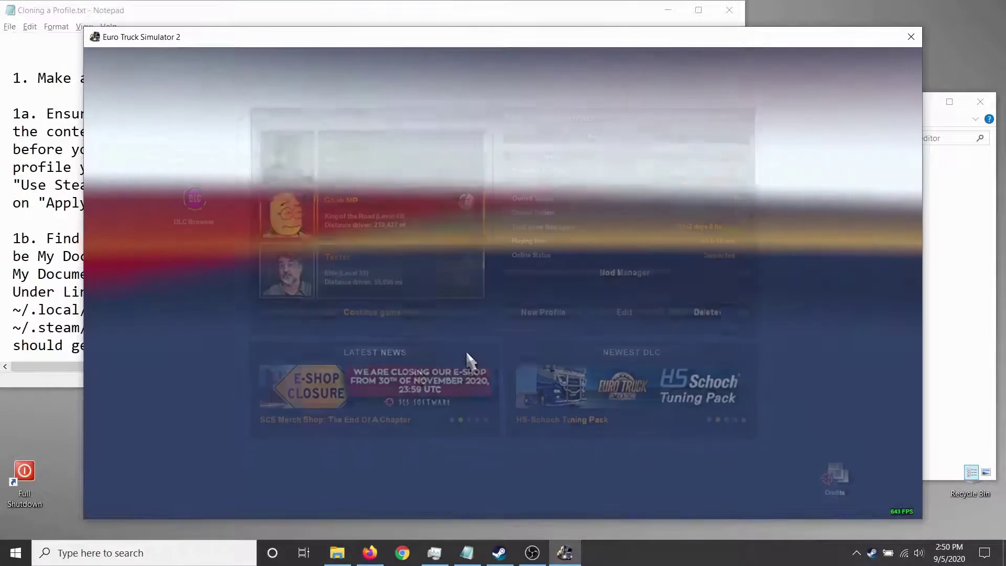